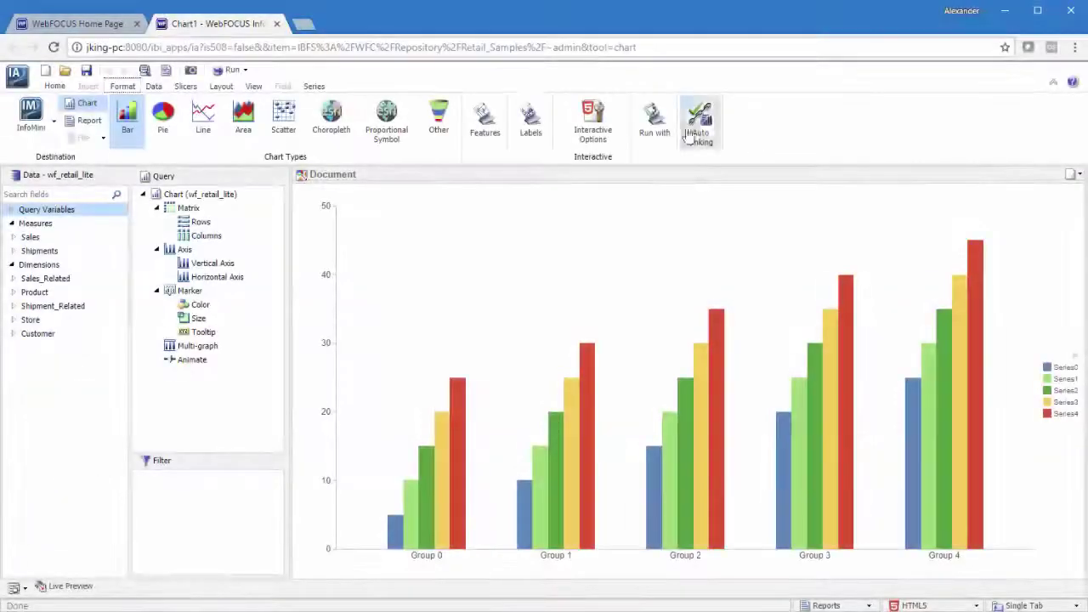
Open the HTML5 Extension chart types under Other and select the Arc Chart
left_click(435, 119)
left_click(408, 472)
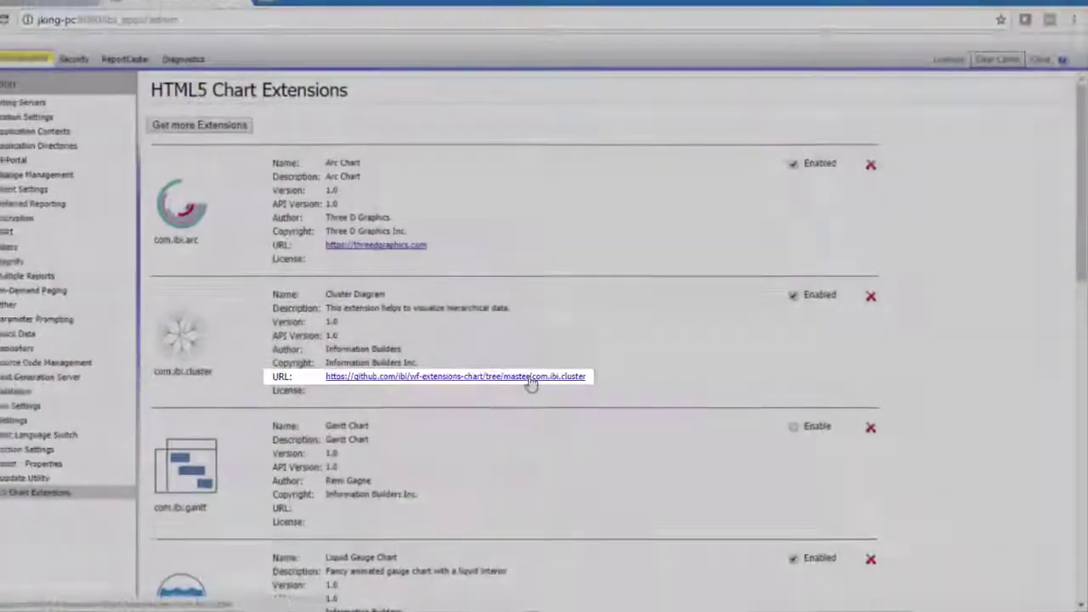
Follow the Cluster Diagram URL link to its GitHub page in a new tab
left_click(482, 357)
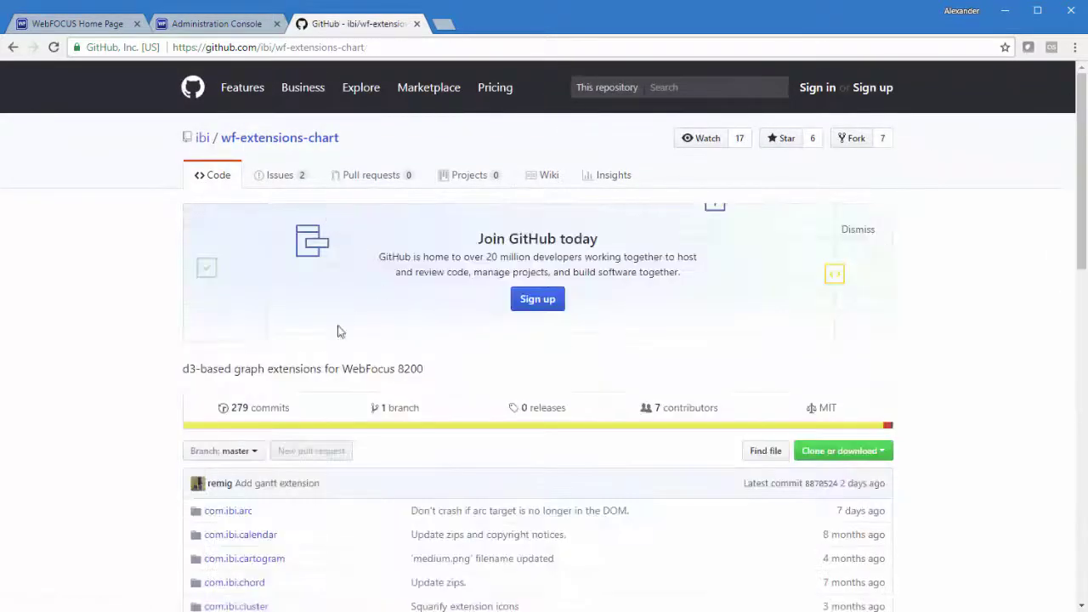
Scroll down the wf-extensions-chart repository README and open its WIKI link
scroll(122, 312, "down", 5)
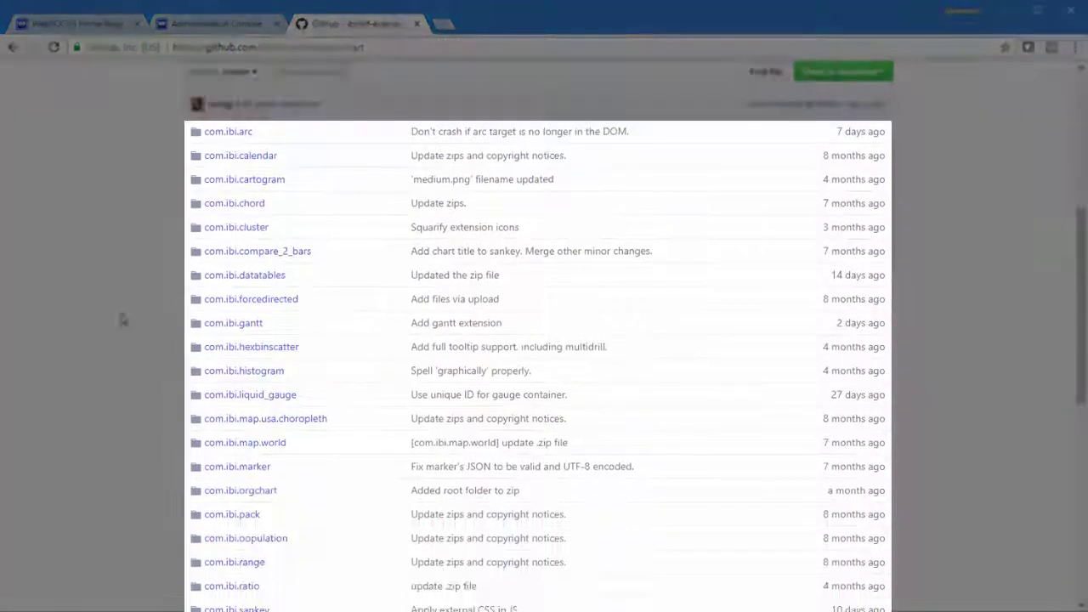
scroll(122, 318, "down", 6)
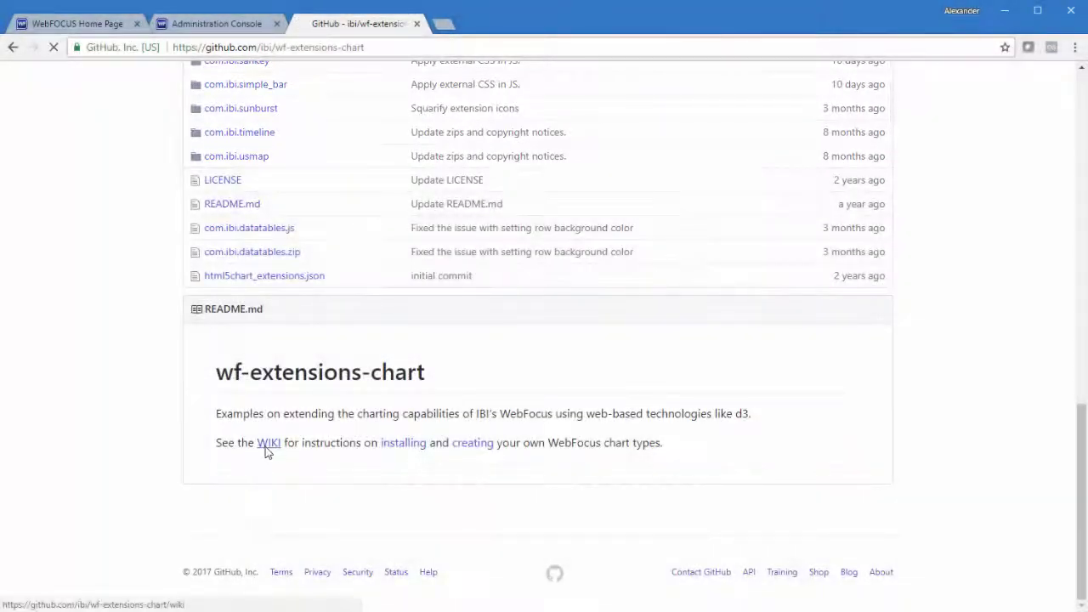
left_click(266, 445)
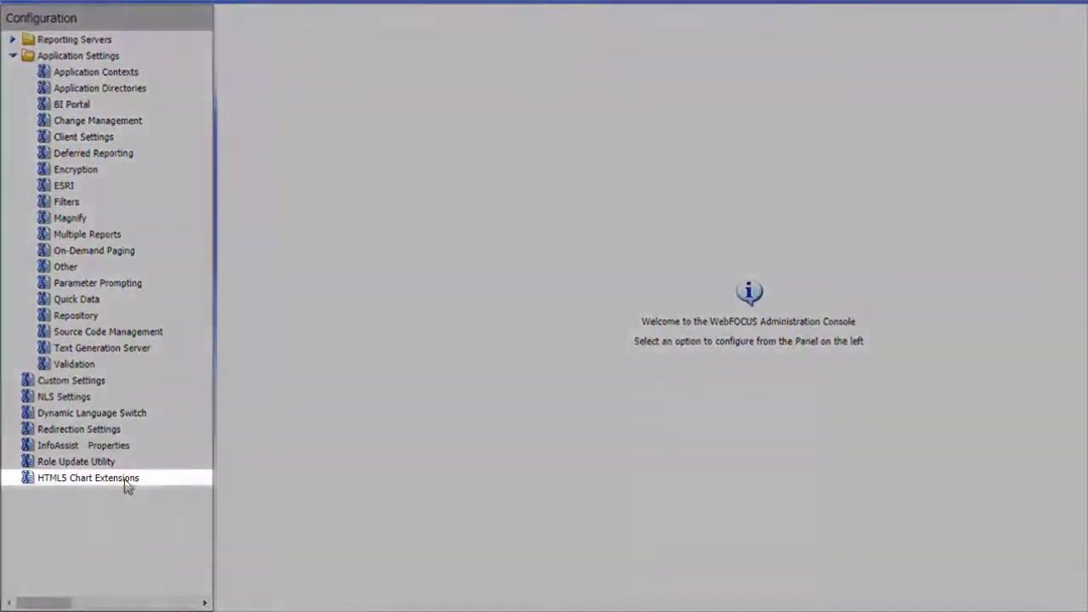
Show the HTML5 Chart Extensions settings and tick Enable for Cluster Diagram
left_click(126, 480)
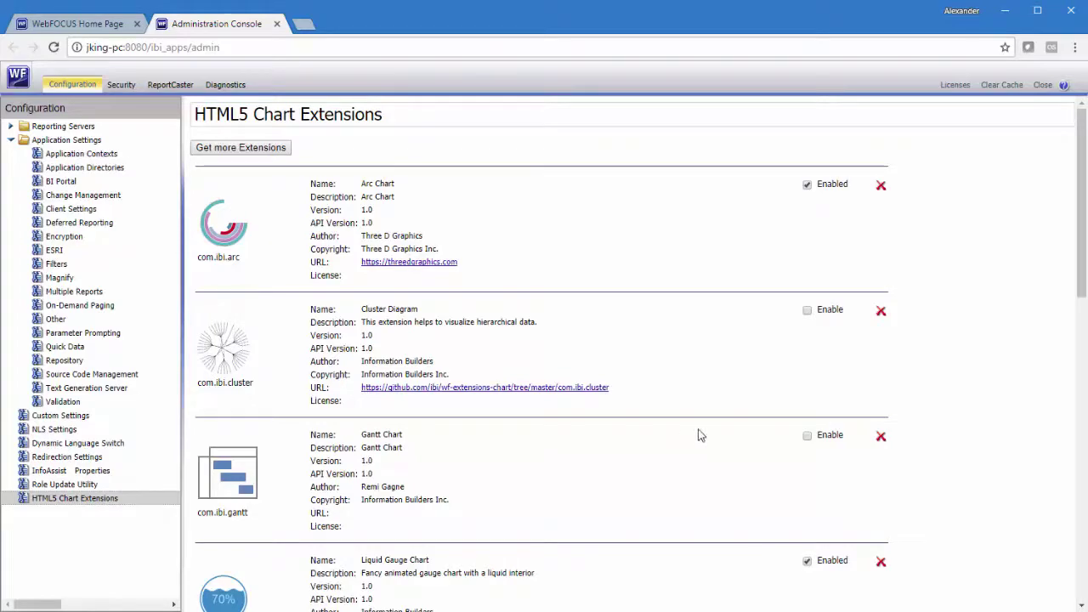
left_click(807, 312)
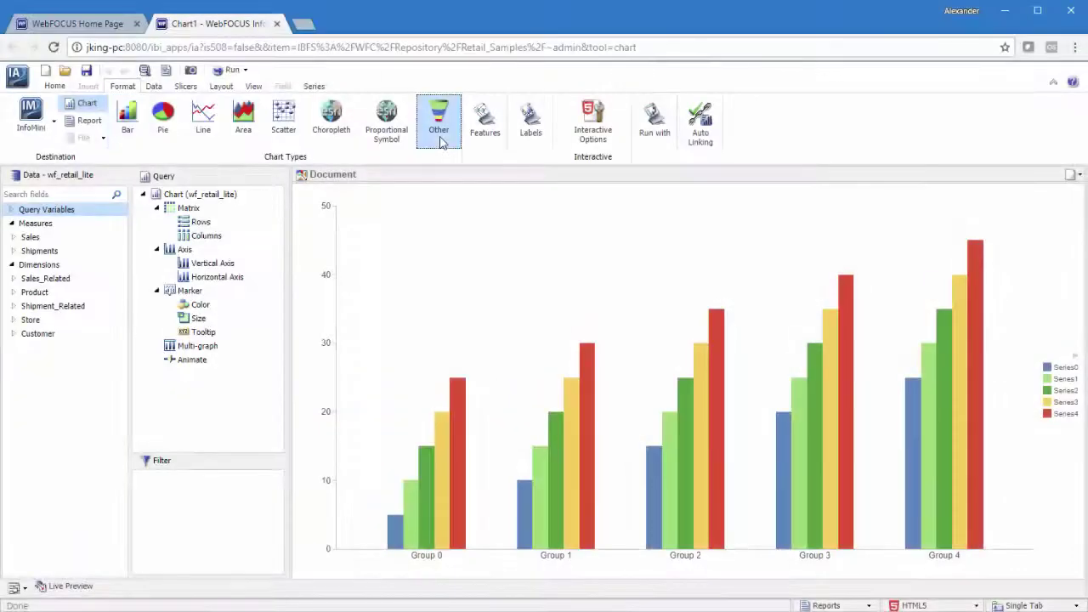
Switch Chart1 to the Cluster Diagram chart from the HTML5 Extension category and confirm with OK
left_click(440, 136)
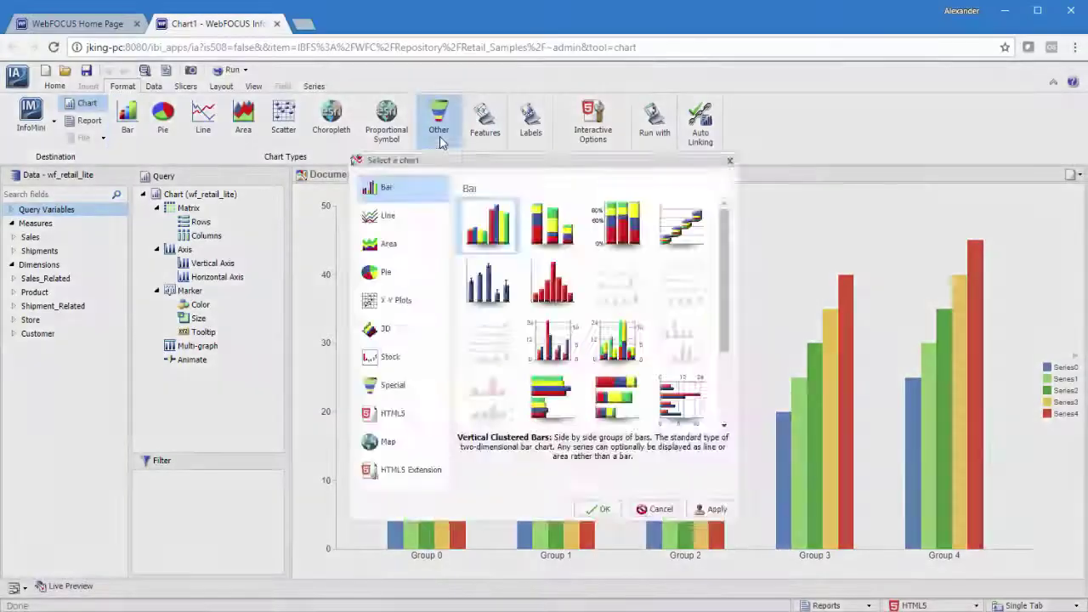
left_click(391, 471)
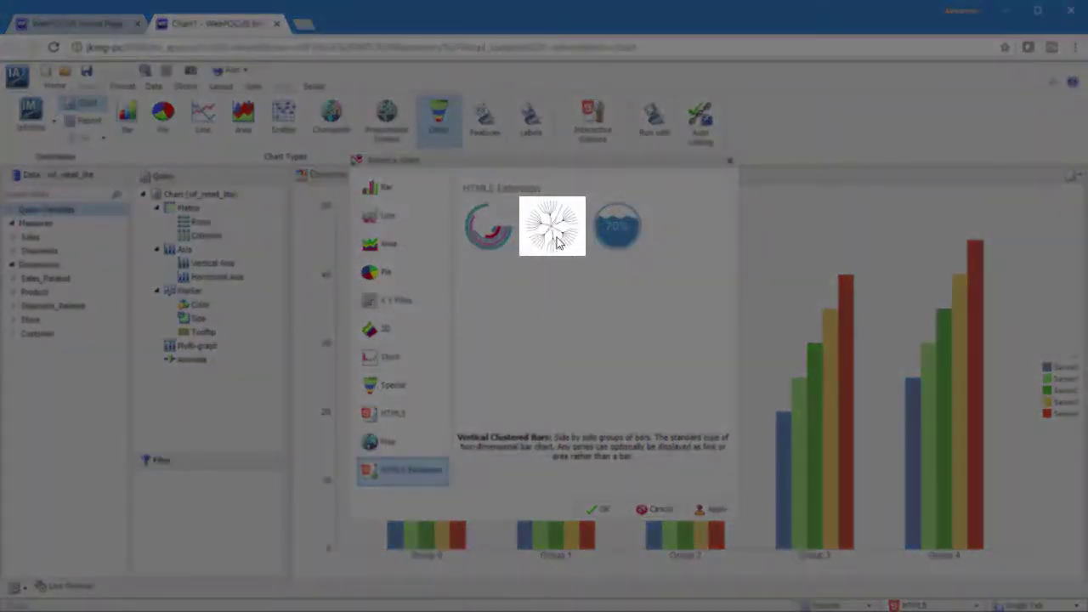
left_click(554, 230)
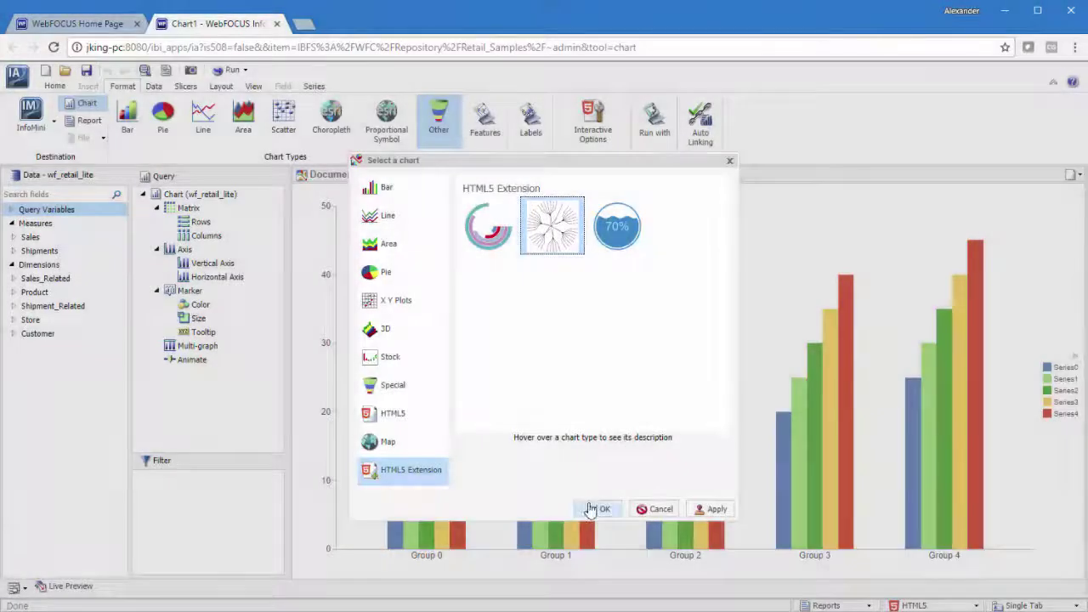
left_click(592, 508)
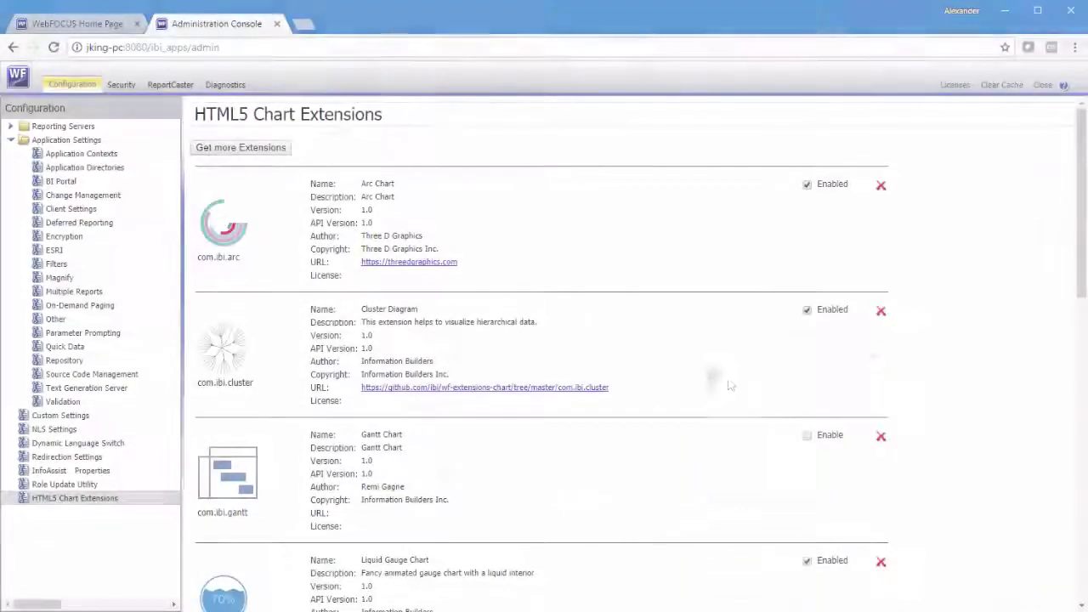
Untick the Enabled checkbox for the Cluster Diagram extension
left_click(807, 310)
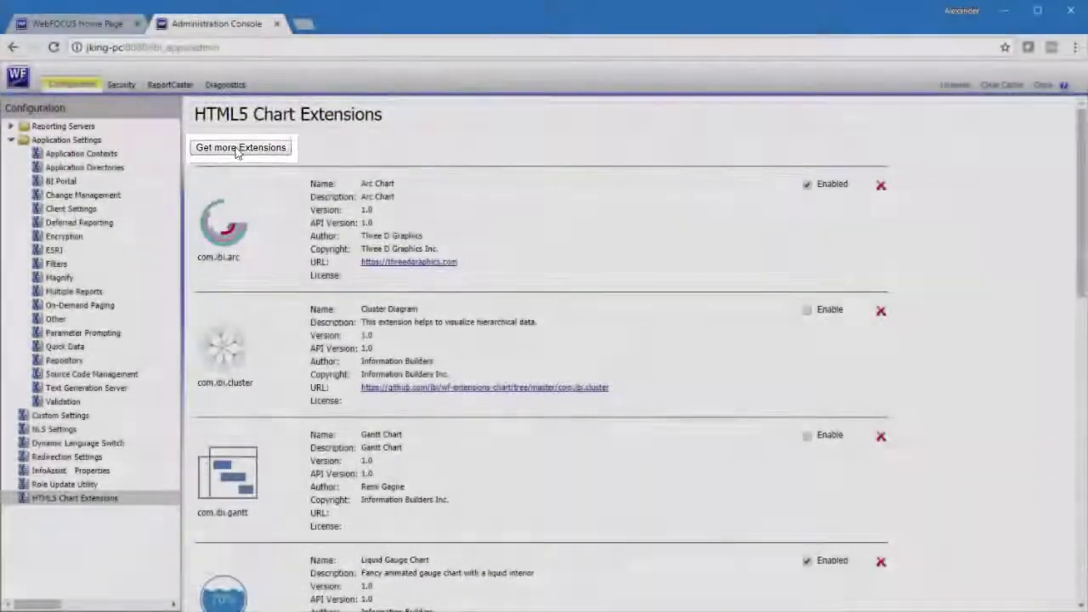
Install the Calendar Heat Map Chart extension from the Get more Extensions list
left_click(239, 149)
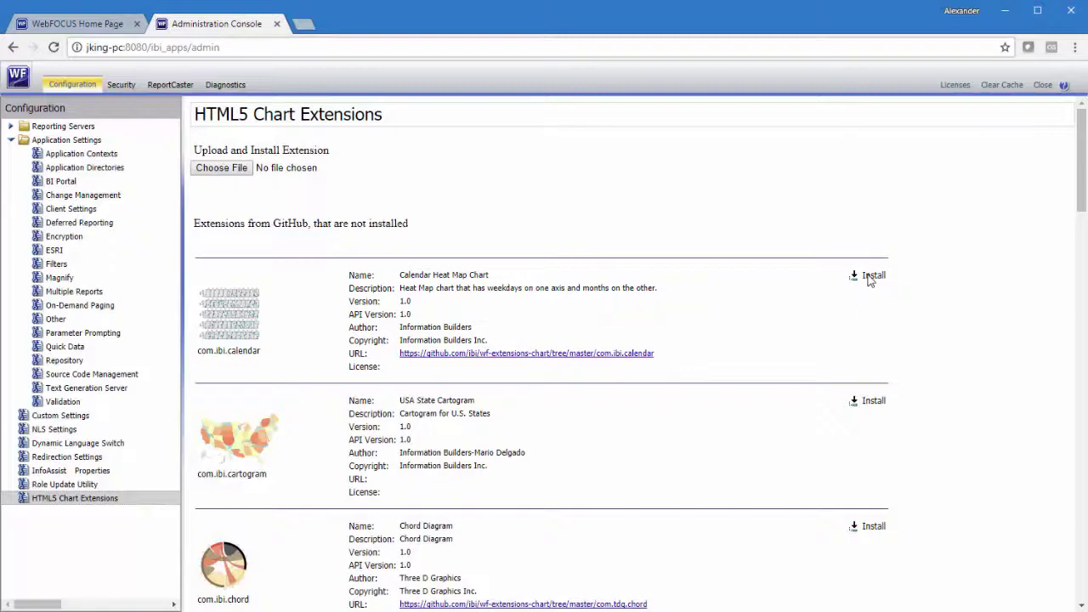
left_click(871, 276)
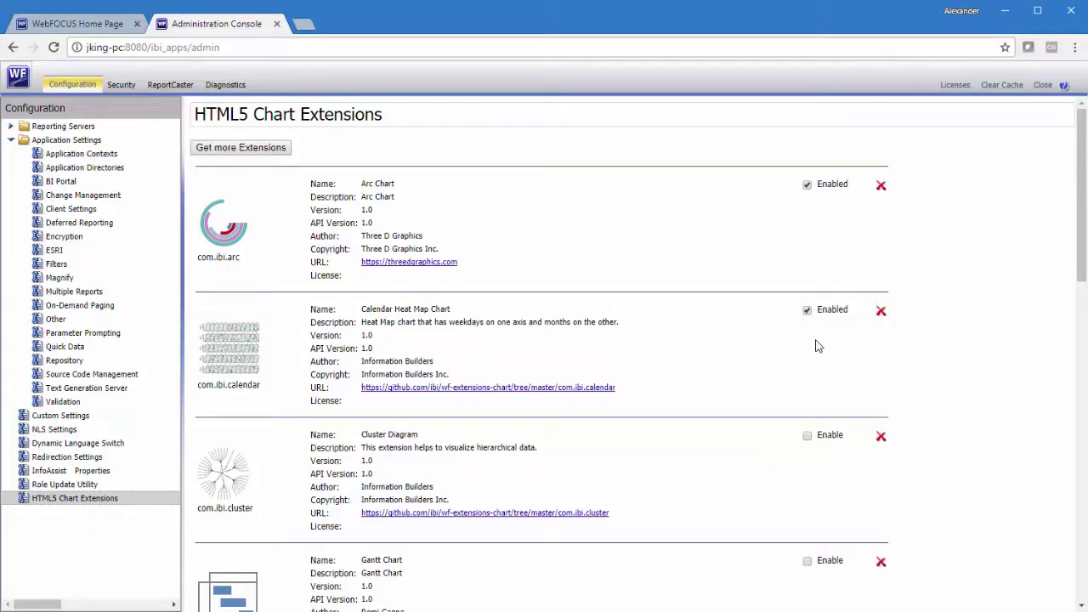
Permanently delete the Calendar Heat Map Chart extension, then list the extensions available to install
left_click(881, 311)
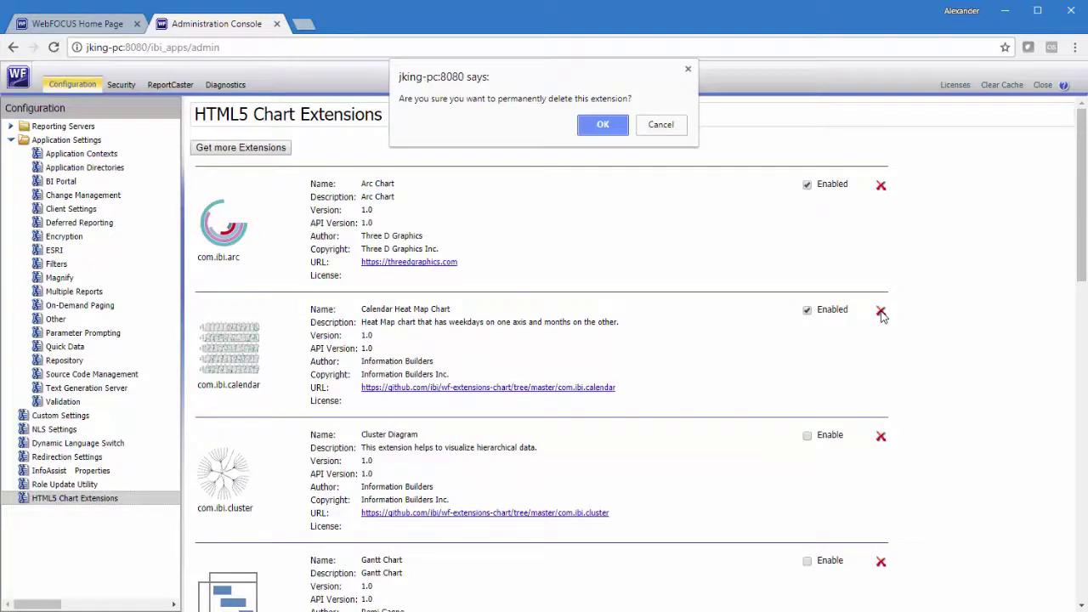
left_click(610, 129)
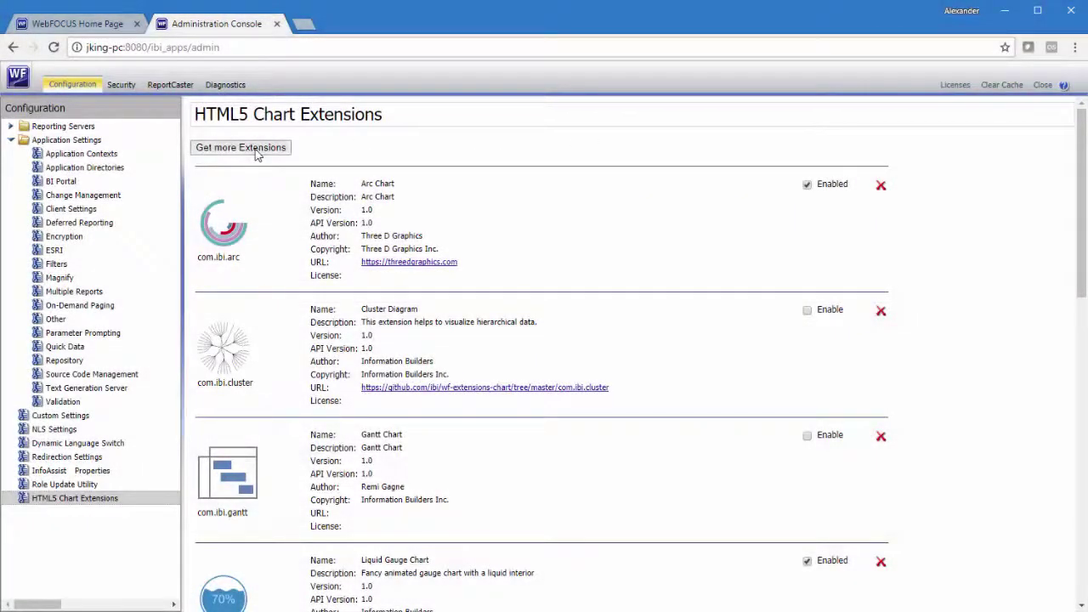
left_click(247, 148)
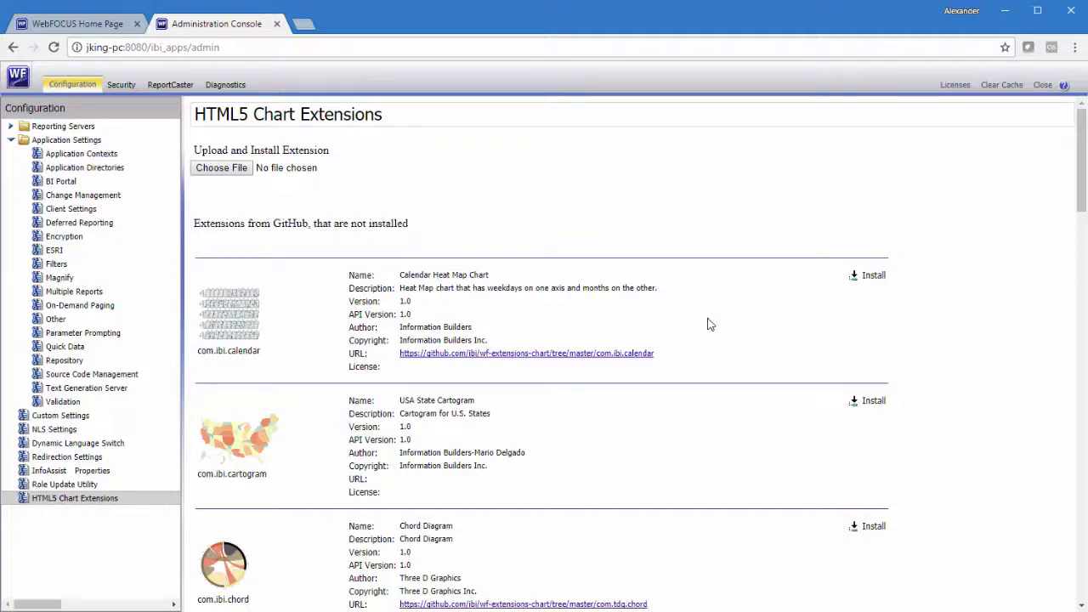
Choose com.ibi.marker.zip from C:\ibi\WebFOCUS82\config\web_resource\extensions as the upload file
left_click(228, 167)
double_click(209, 201)
scroll(209, 207, "down", 4)
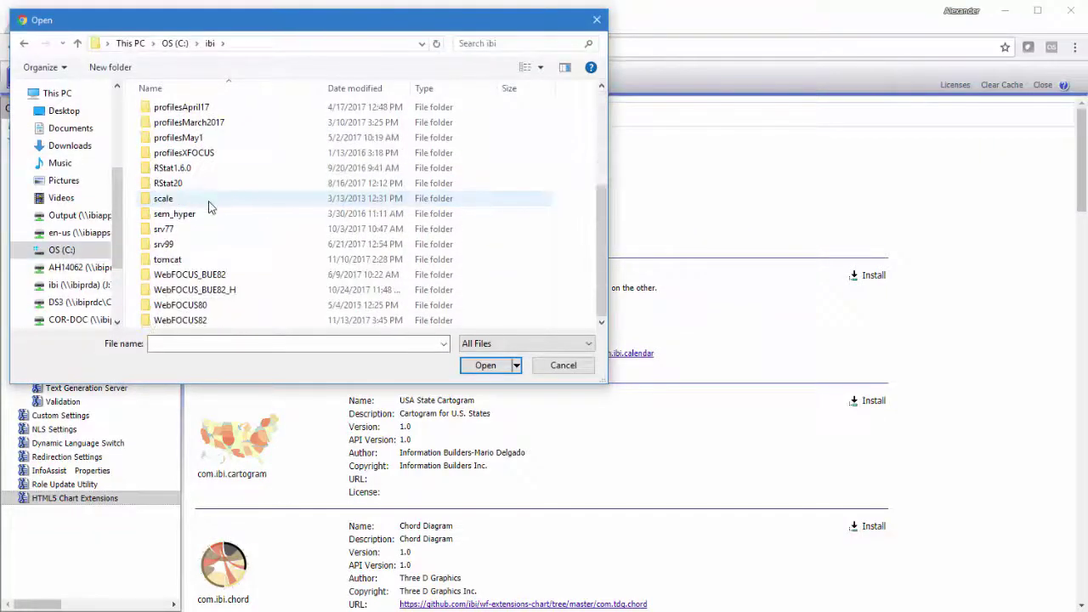
double_click(199, 326)
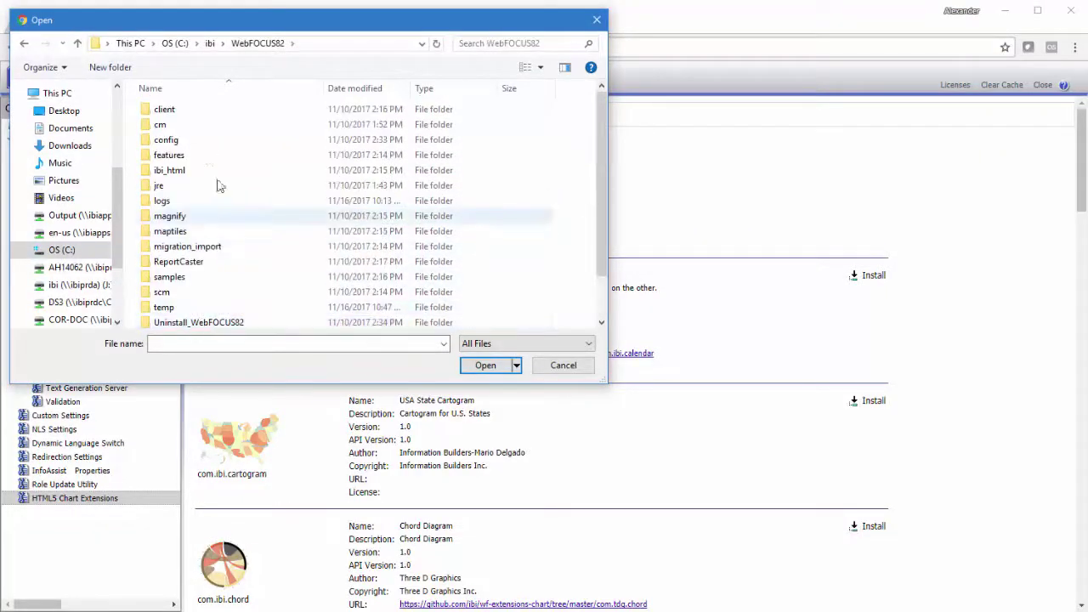
double_click(197, 141)
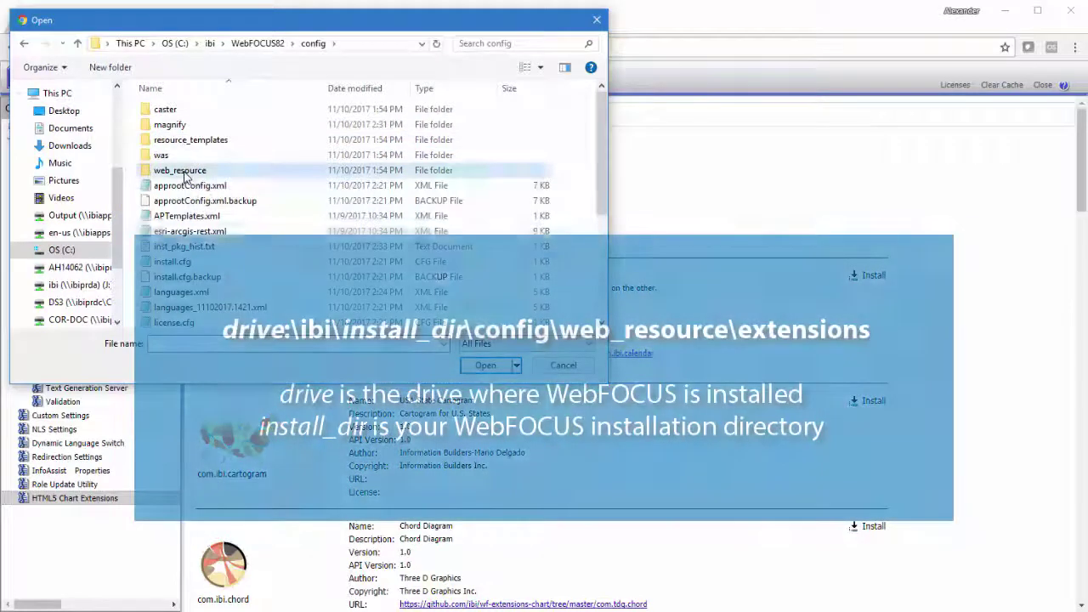
double_click(186, 171)
double_click(189, 125)
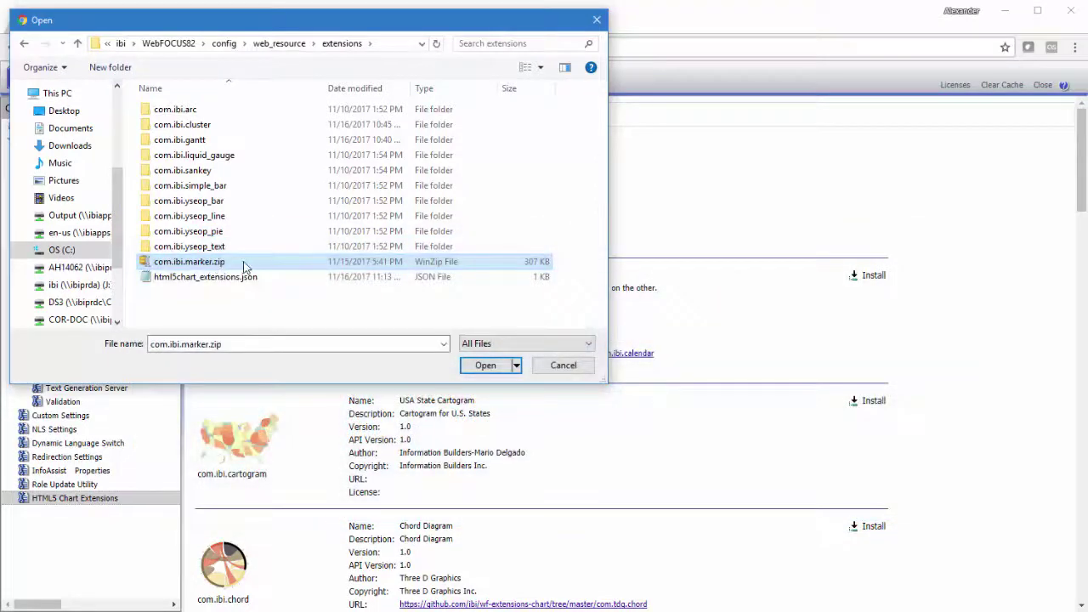
left_click(484, 366)
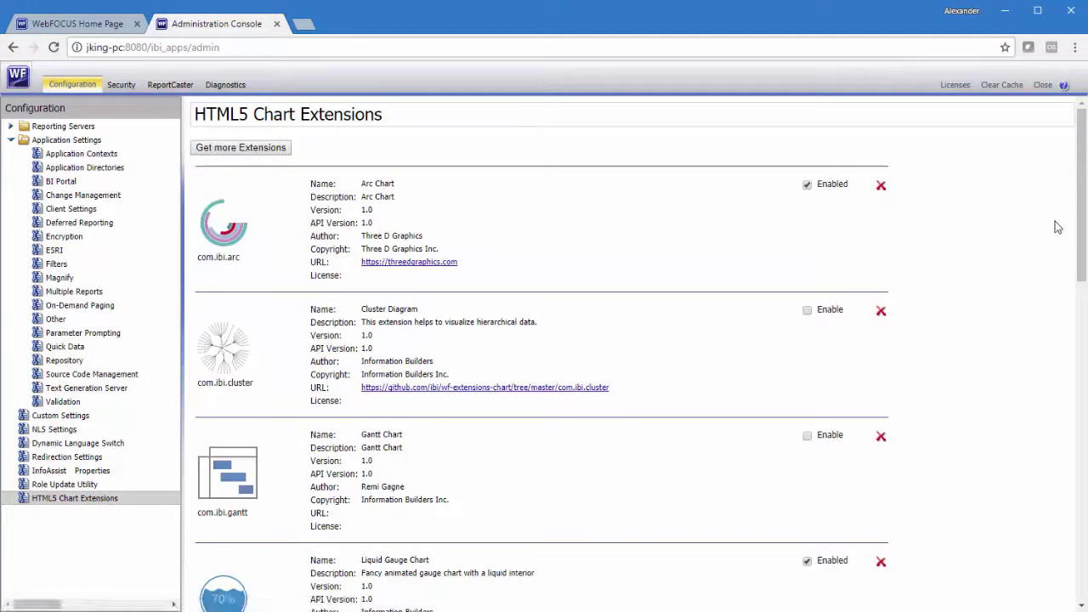
Delete the Marker Chart extension and confirm the permanent removal with OK
left_click_drag(1080, 225, 1054, 316)
scroll(1054, 316, "down", 2)
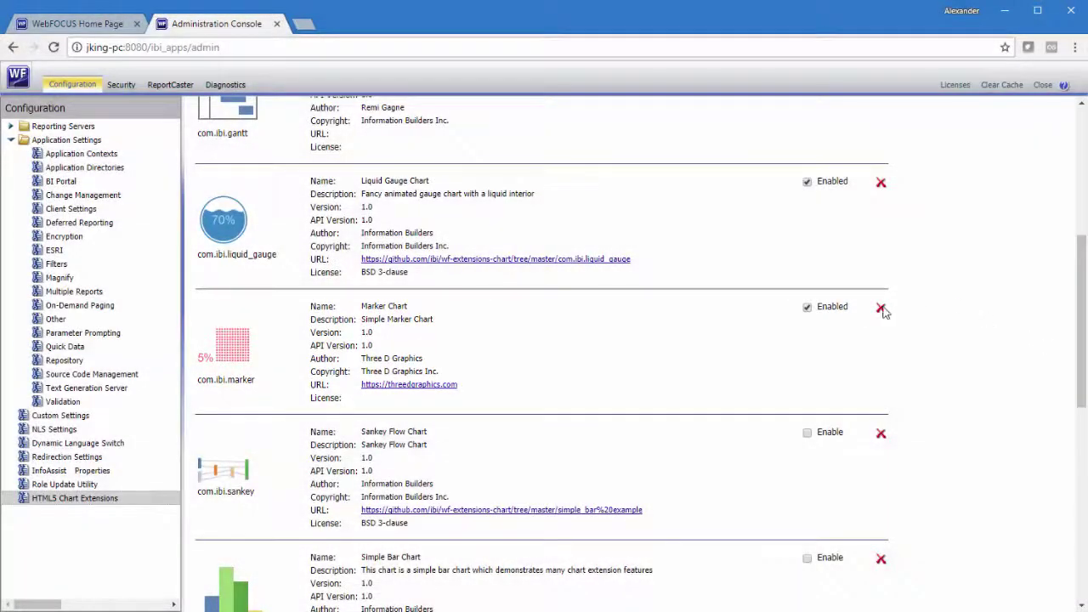
left_click(880, 309)
left_click(608, 125)
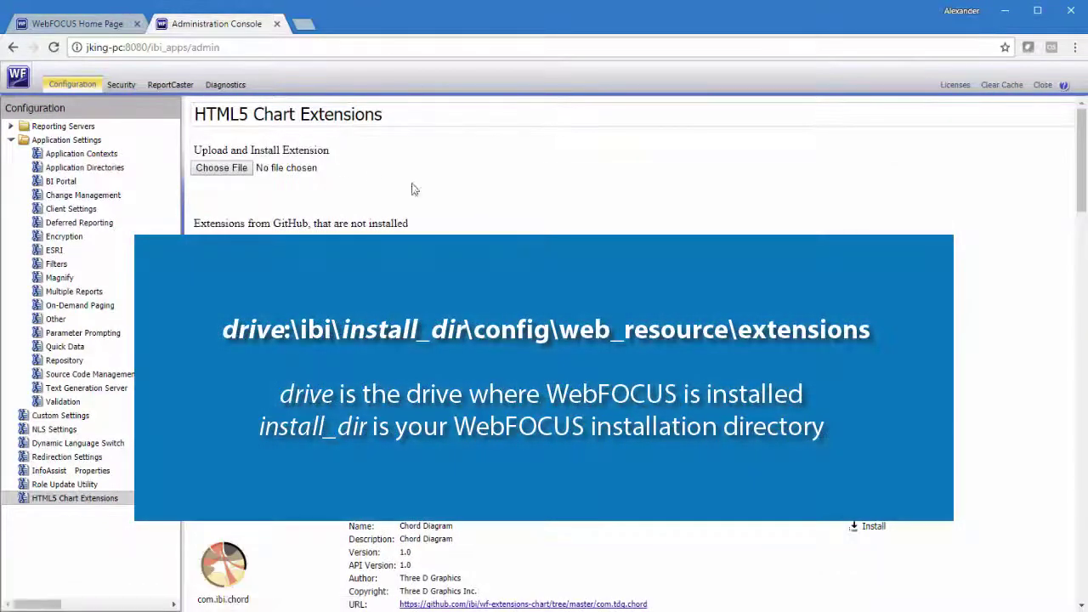
scroll(444, 199, "down", 15)
scroll(470, 212, "down", 4)
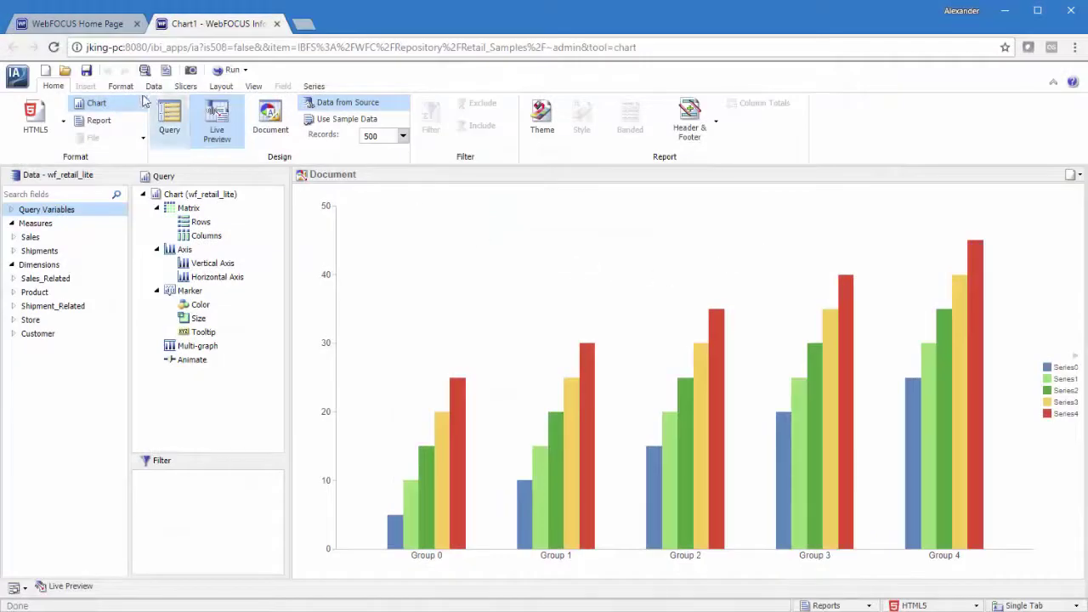
Switch Chart1 from clustered bars to the sunburst HTML5 extension chart
left_click(120, 87)
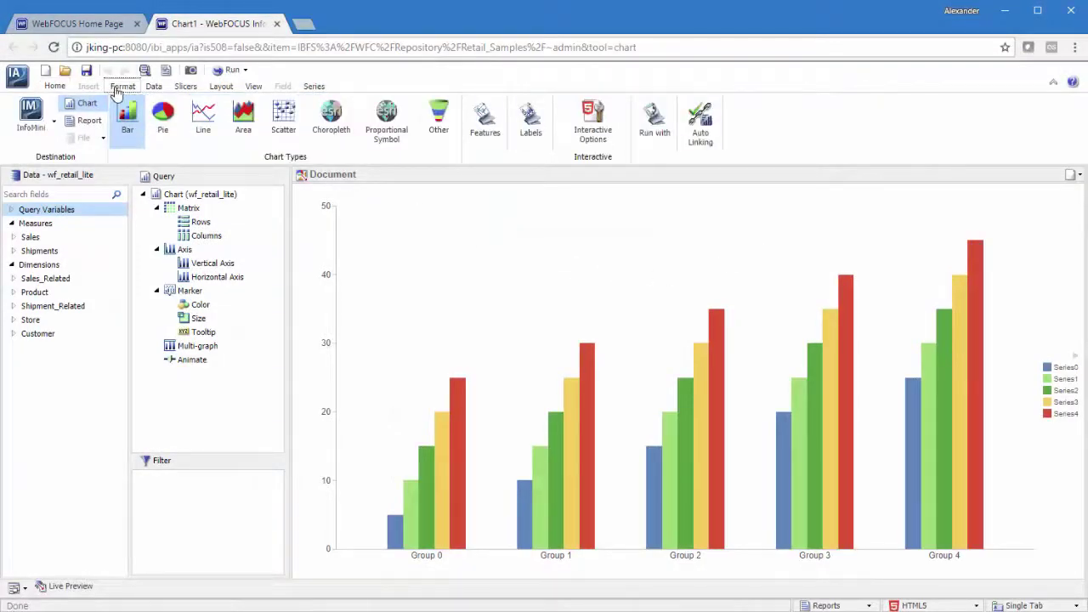
left_click(438, 119)
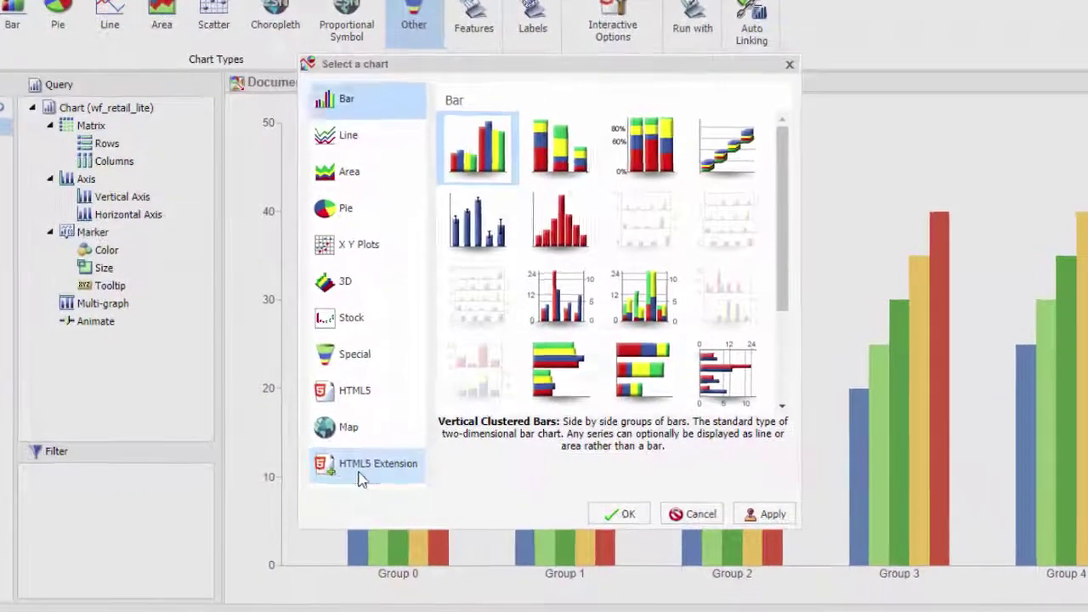
left_click(389, 467)
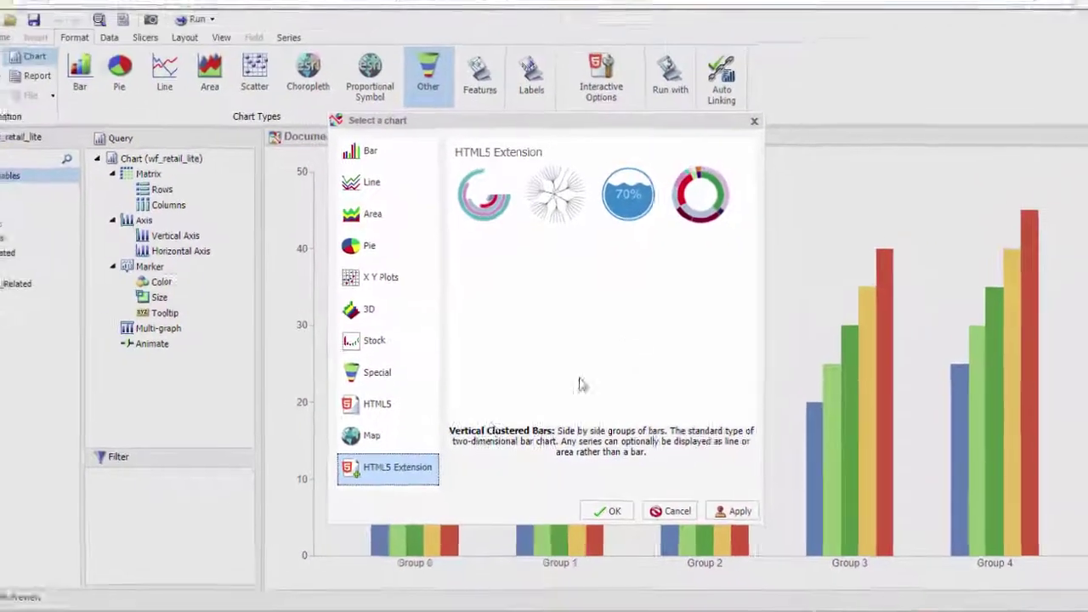
left_click(699, 194)
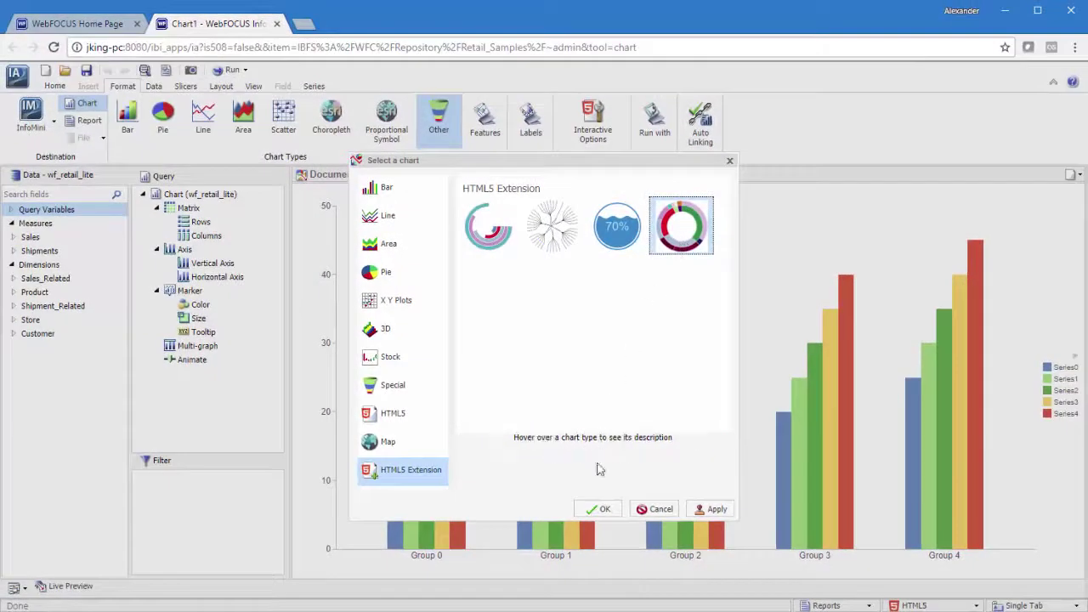
left_click(603, 510)
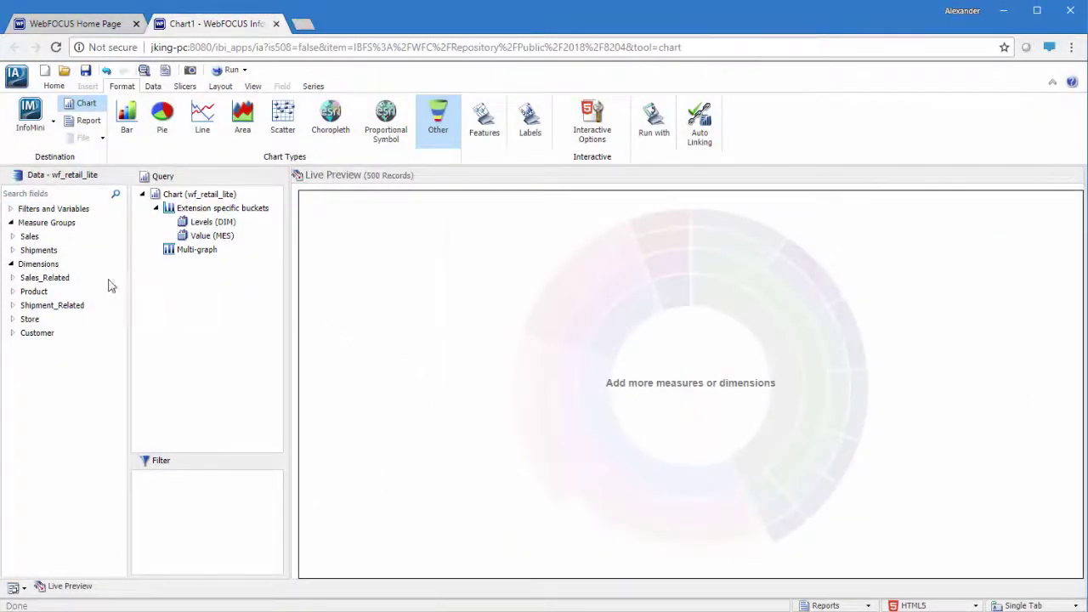
Add Product,Category, Product,Subcategory and Model as sunburst levels, sized by Revenue
left_click(11, 290)
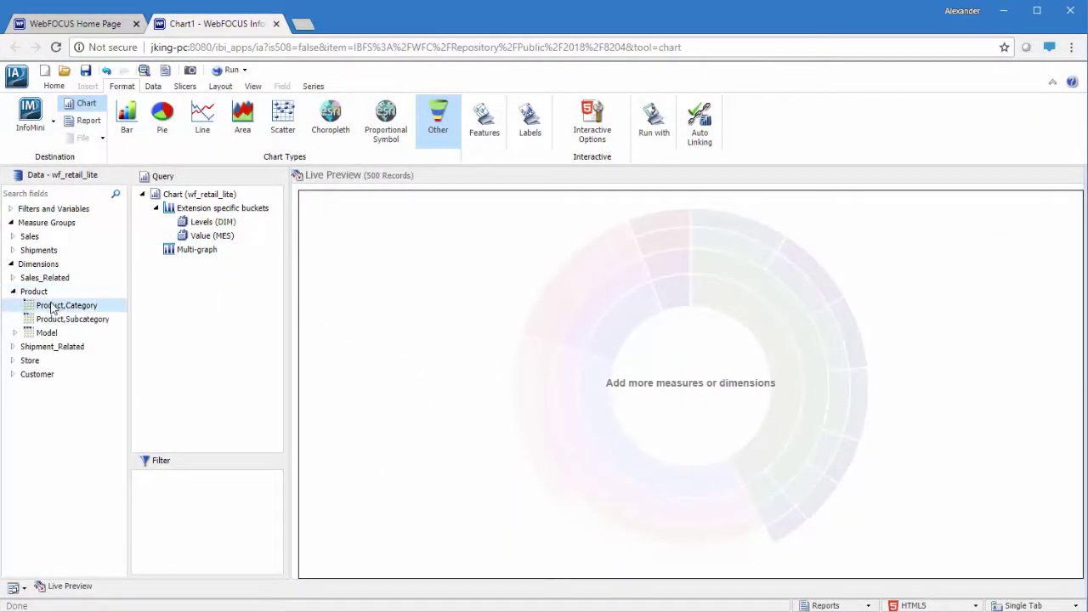
left_click_drag(48, 310, 212, 226)
left_click_drag(85, 325, 229, 242)
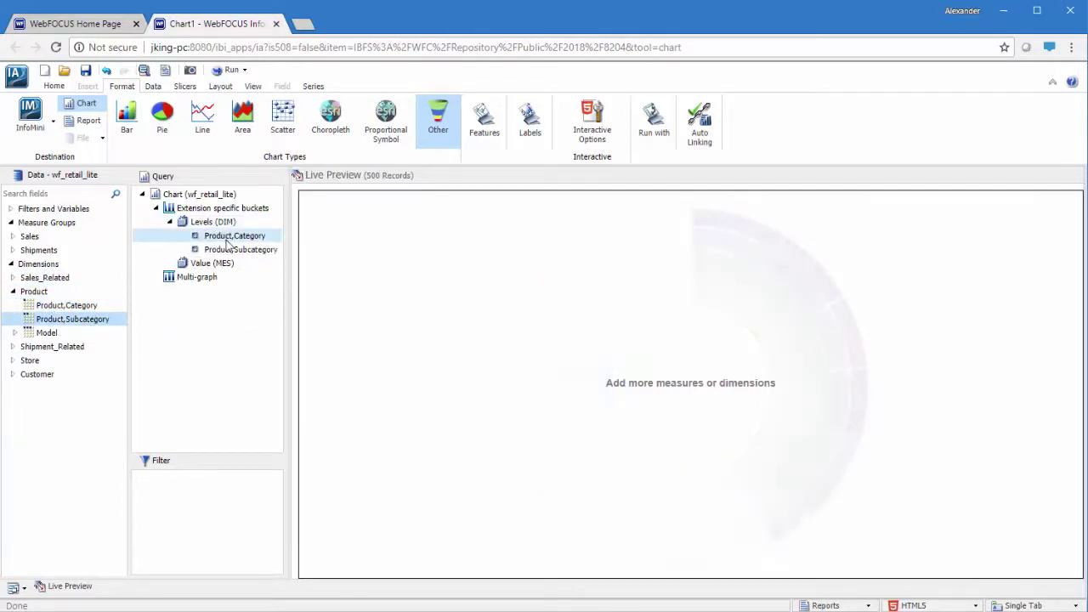
left_click_drag(47, 333, 238, 259)
left_click(12, 236)
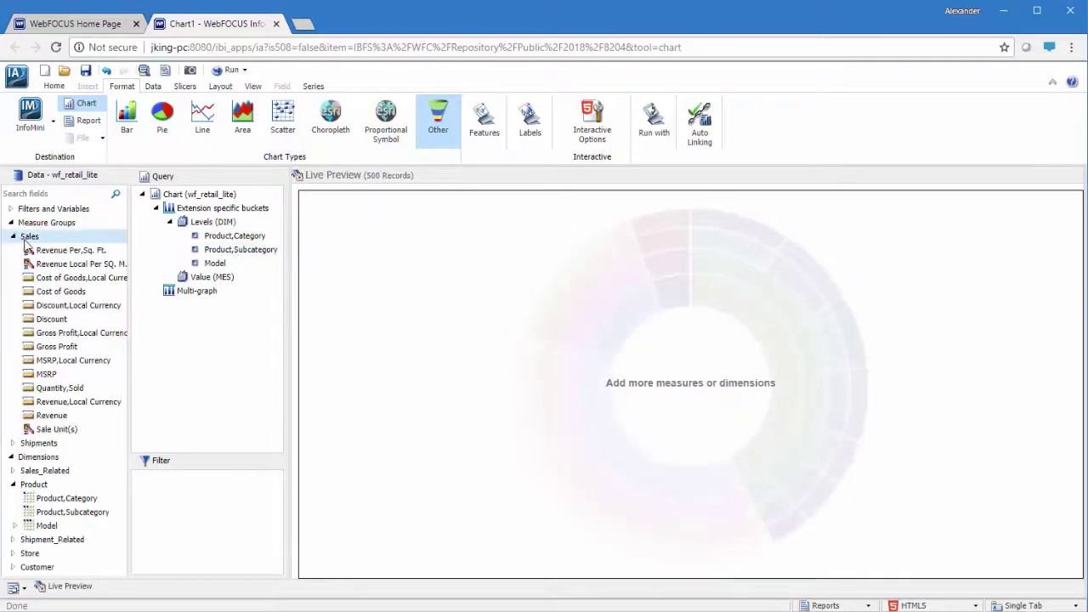
left_click_drag(51, 416, 211, 284)
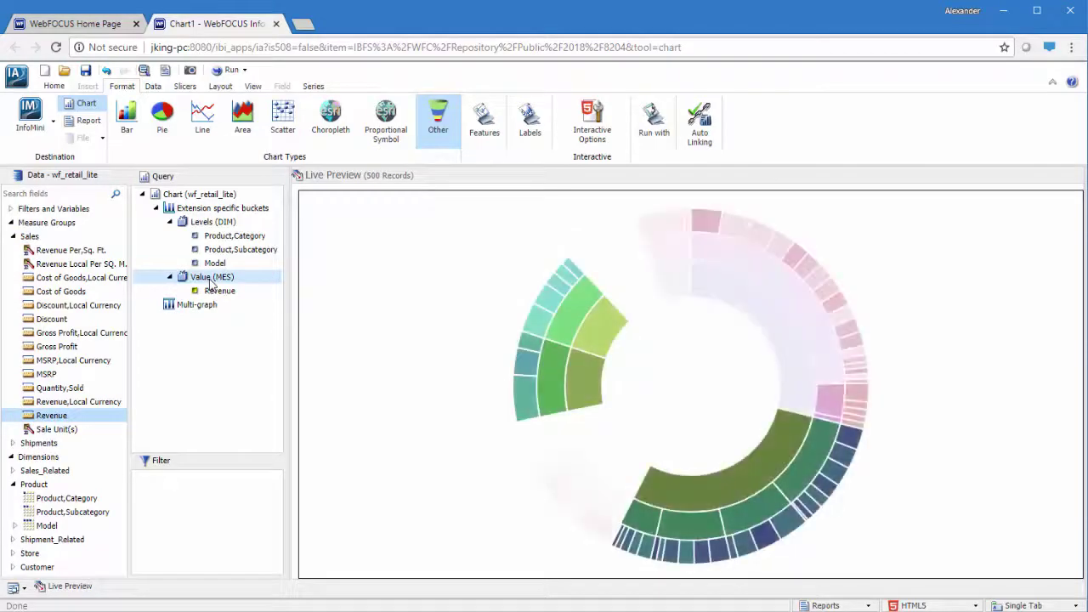